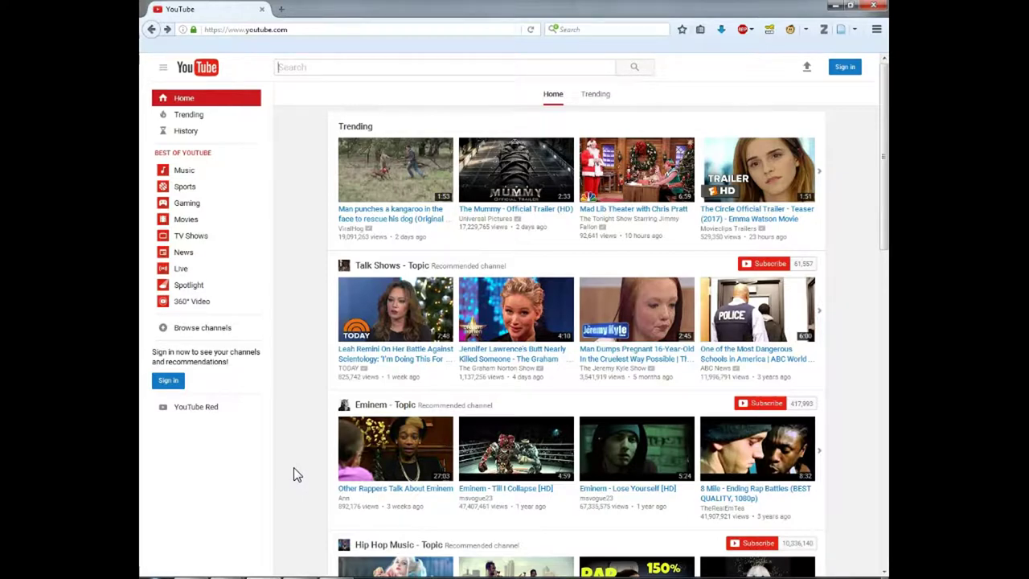
# Step: Start the YouTube sign-in with an additional account and open the Google account creation form
pyautogui.click(846, 69)
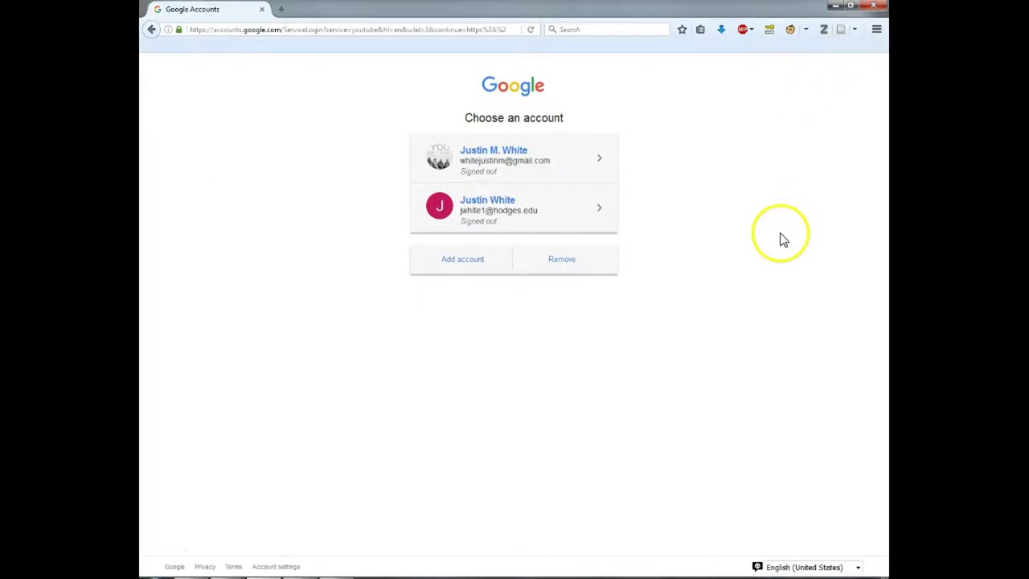
pyautogui.click(466, 262)
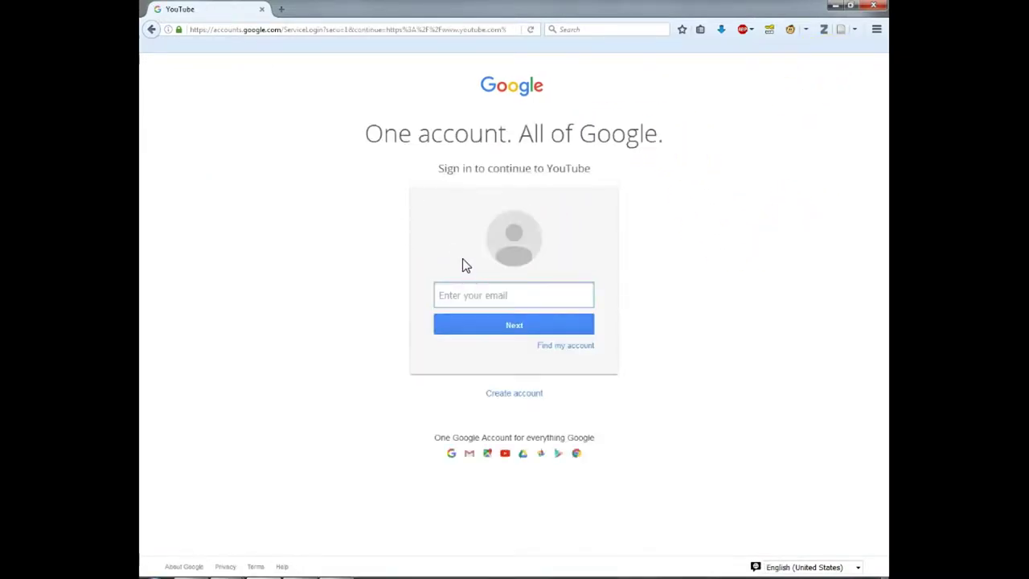
pyautogui.click(518, 394)
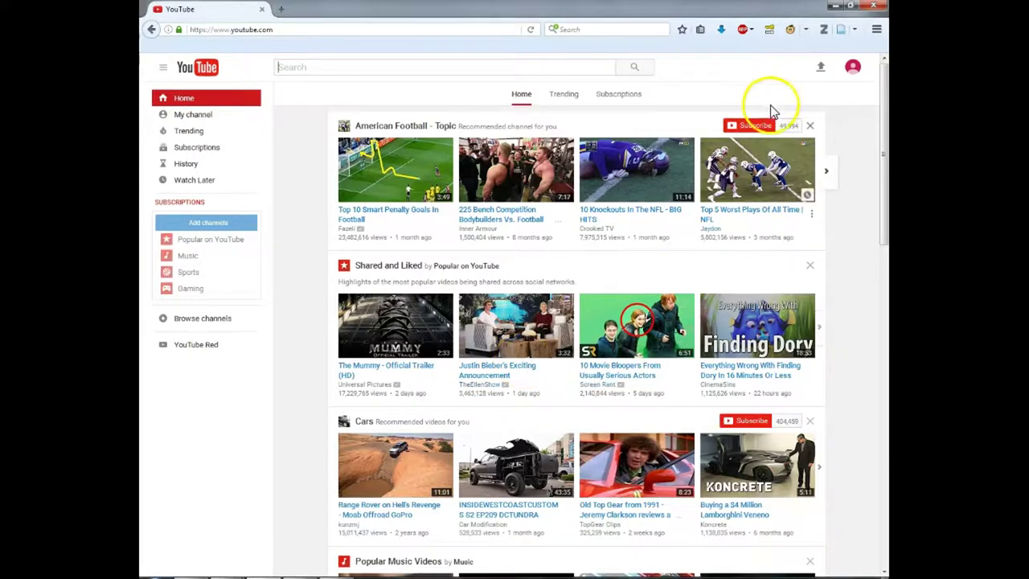
# Step: Upload the MCT Orientation video file from the Desktop folder to YouTube
pyautogui.click(818, 68)
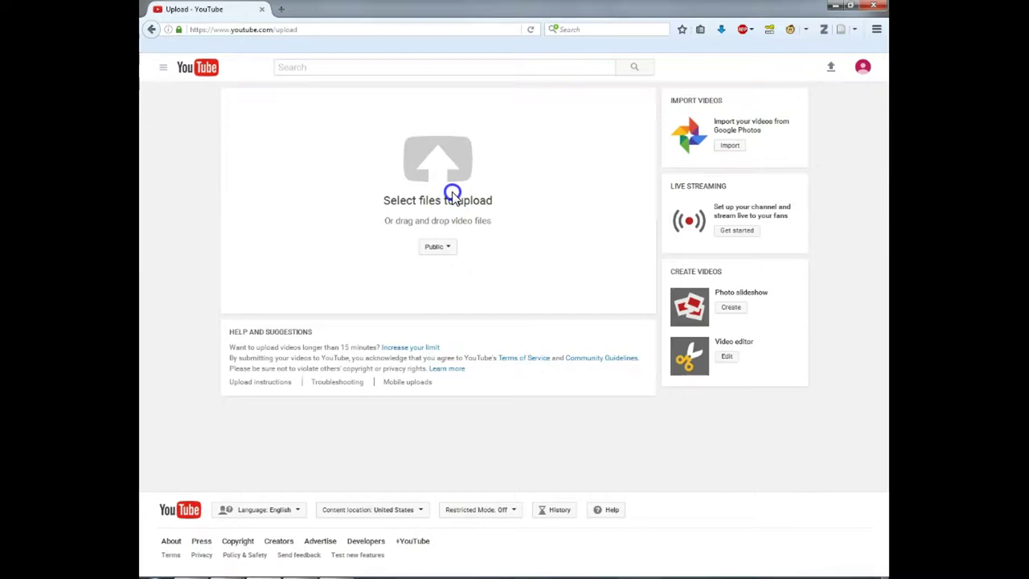
pyautogui.click(452, 197)
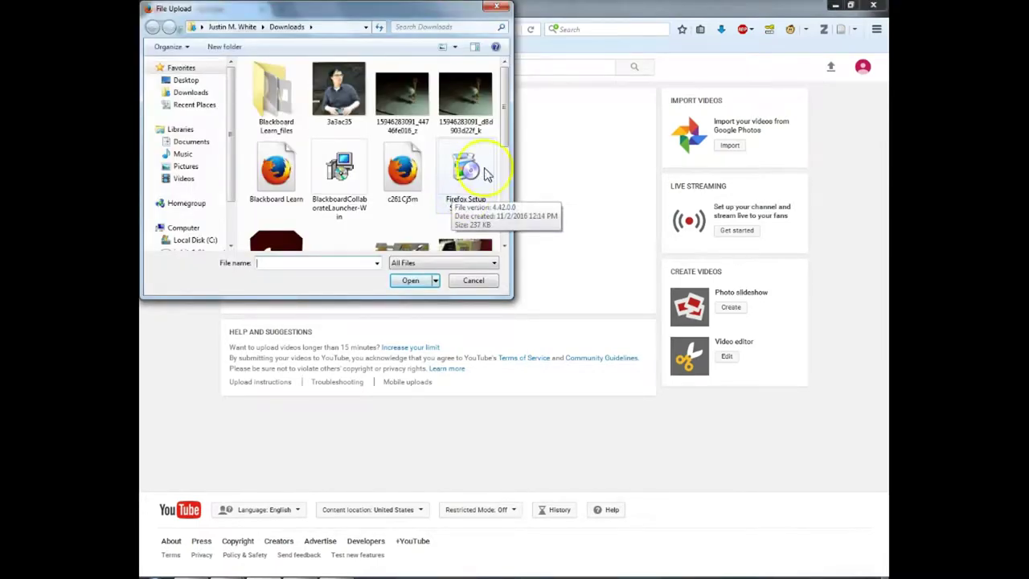
pyautogui.click(190, 92)
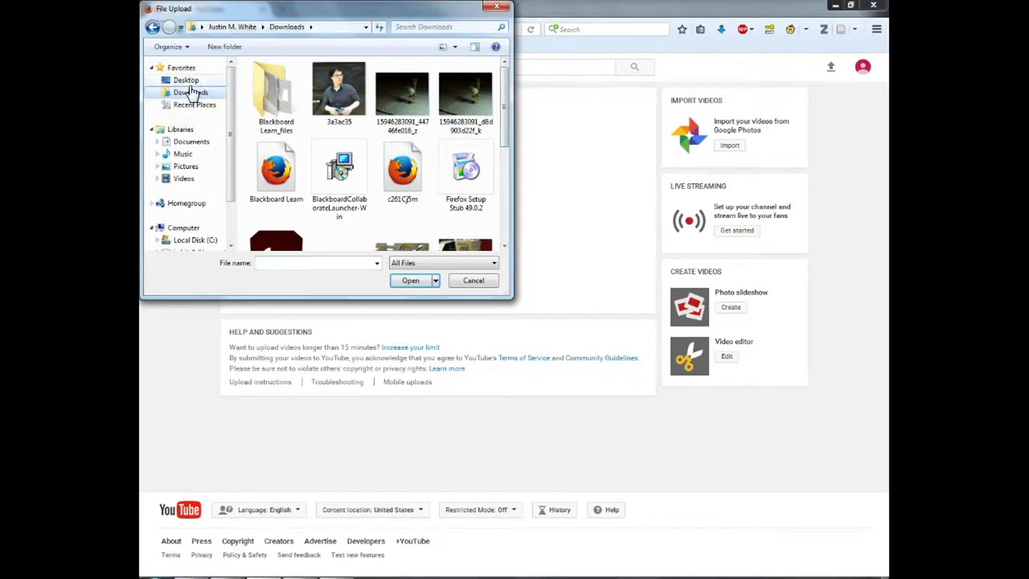
pyautogui.click(189, 82)
pyautogui.moveTo(504, 85); pyautogui.dragTo(508, 206)
pyautogui.doubleClick(305, 117)
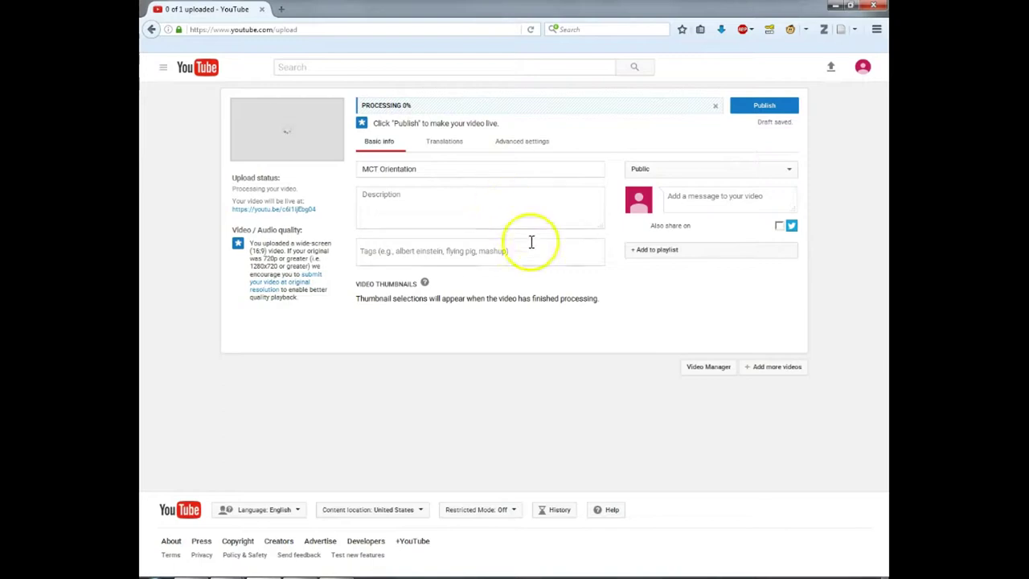
# Step: Set the uploaded MCT Orientation video's privacy to Unlisted and confirm the upload details
pyautogui.click(677, 170)
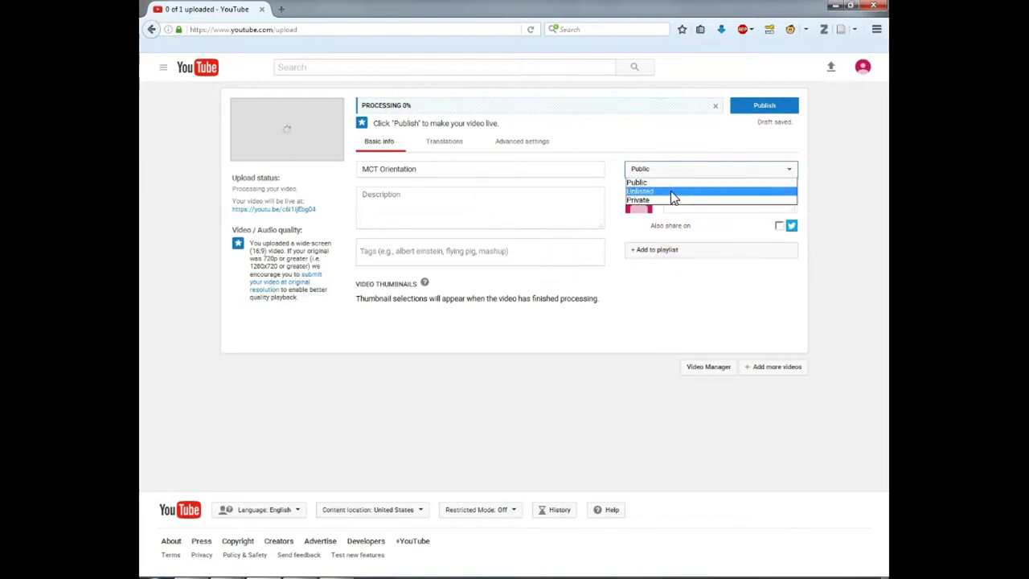
pyautogui.click(671, 193)
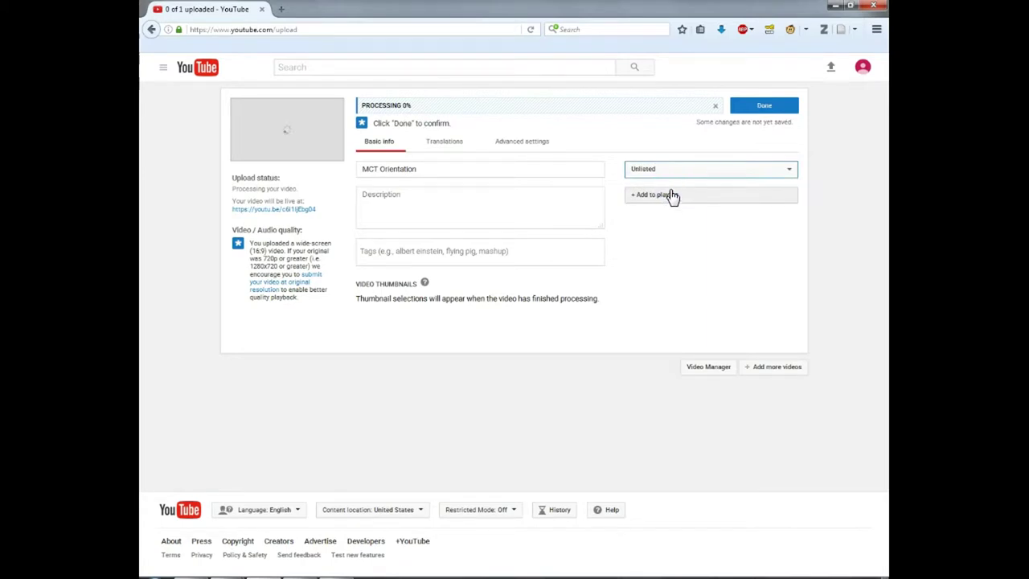
pyautogui.click(680, 196)
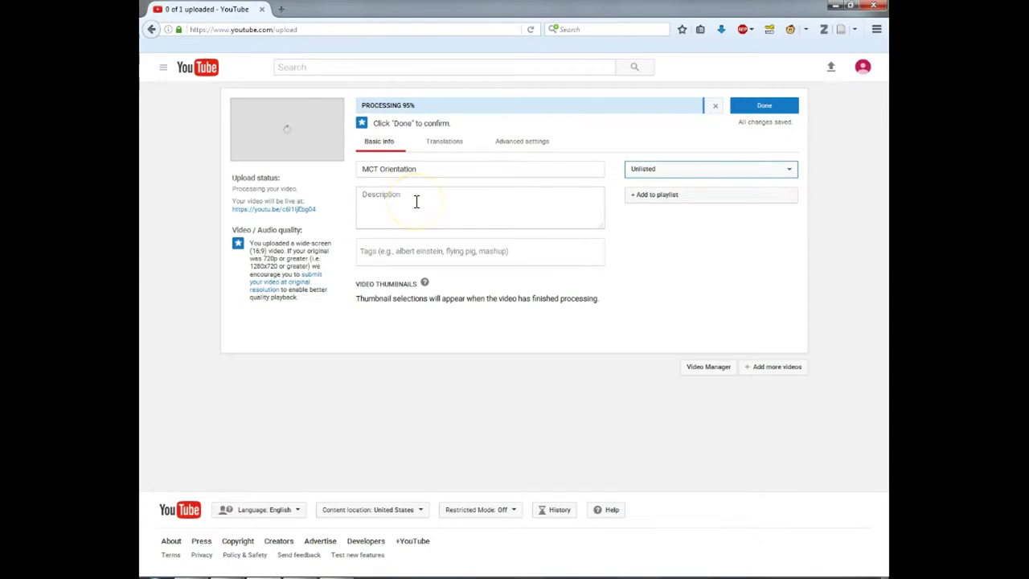
pyautogui.click(769, 107)
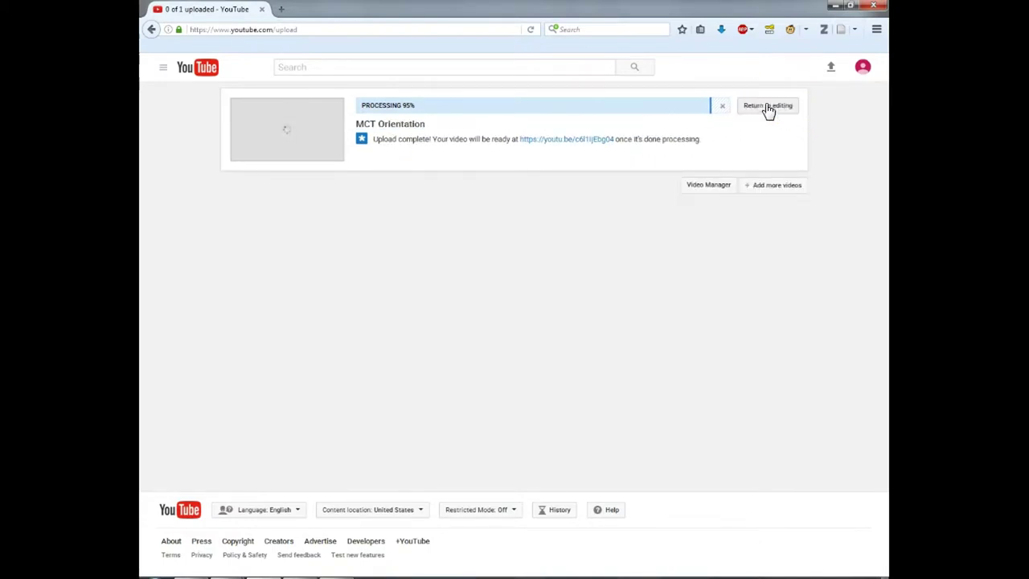
# Step: Open the MCT Orientation video for editing in Creator Studio and go to its subtitles and CC settings
pyautogui.click(863, 71)
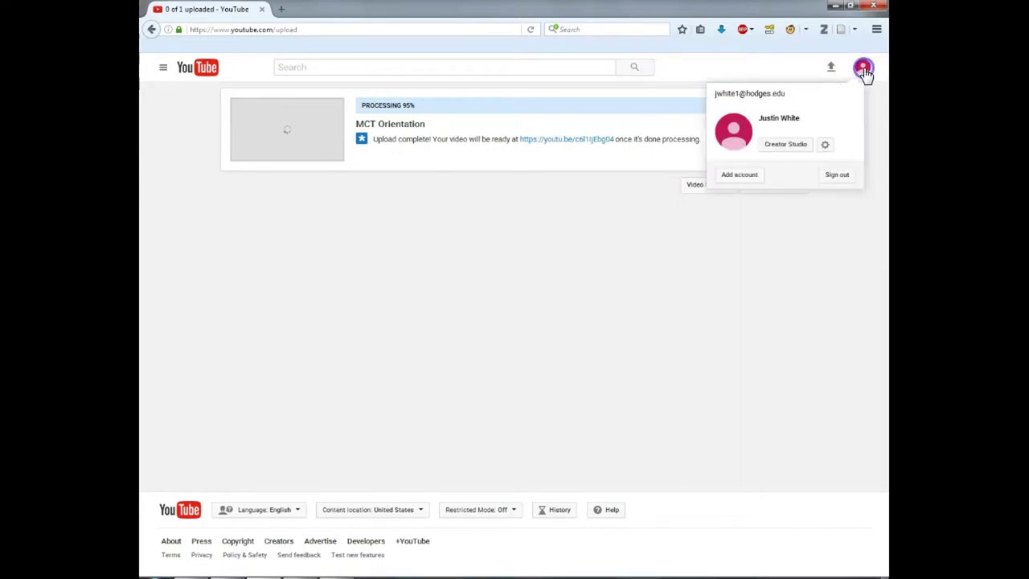
pyautogui.click(794, 151)
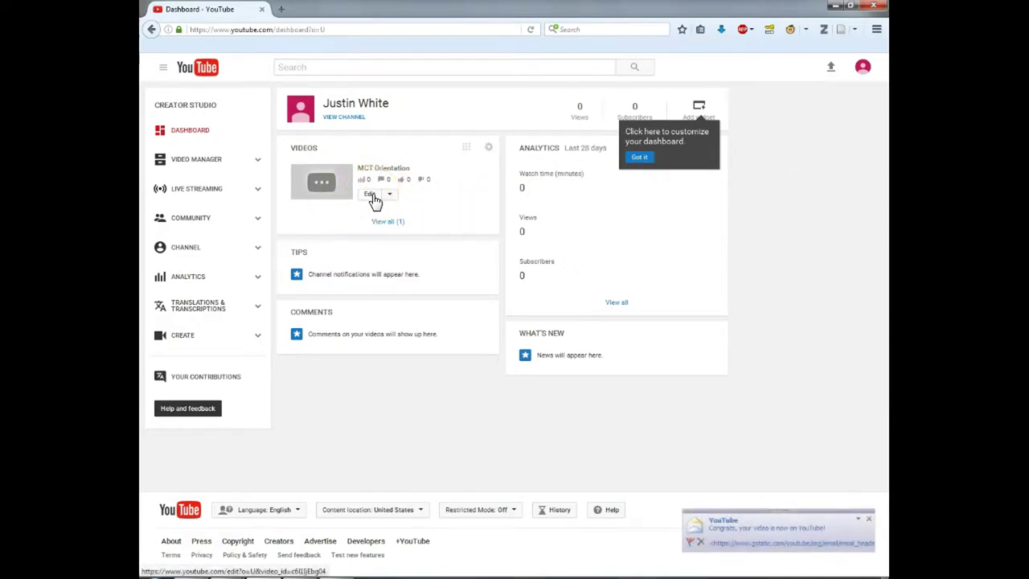
pyautogui.click(373, 197)
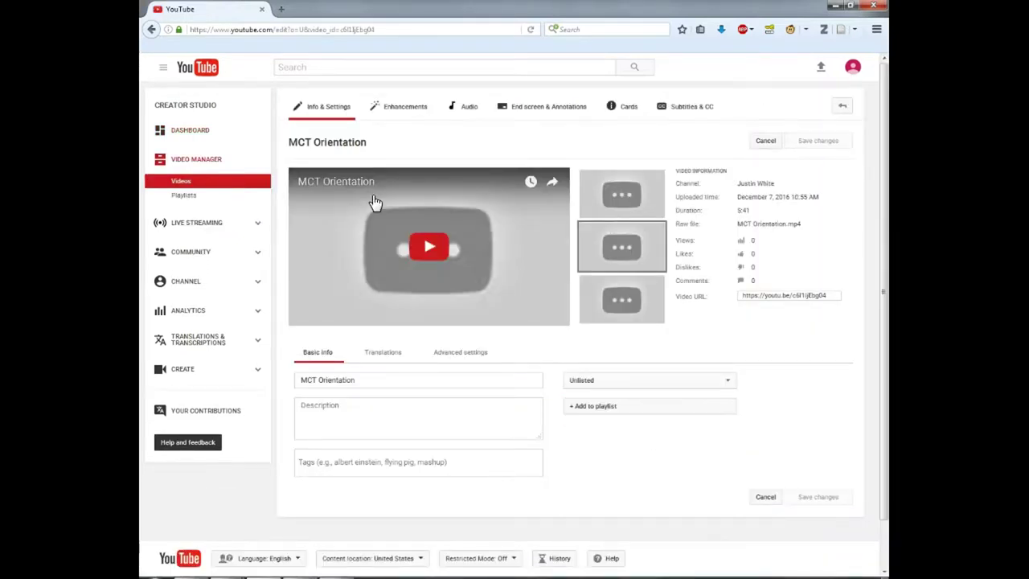
pyautogui.click(691, 110)
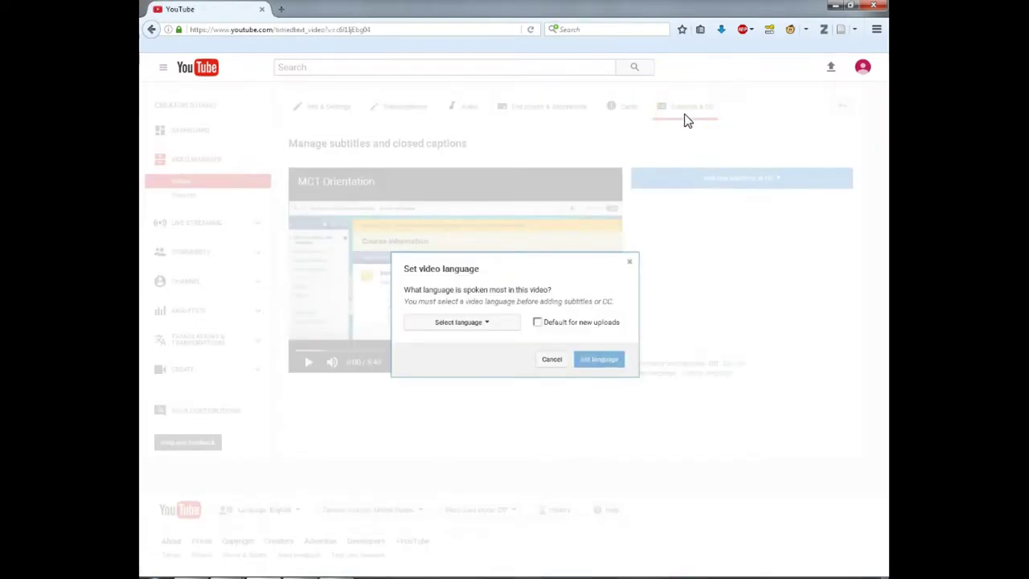
# Step: Set the video language to English and make it the default for new uploads
pyautogui.click(461, 322)
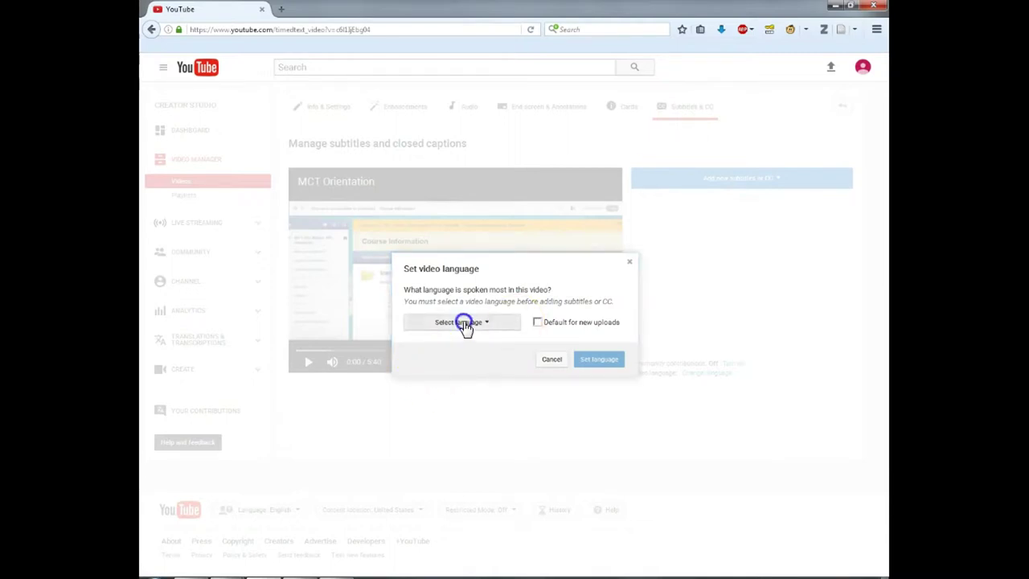
pyautogui.click(465, 342)
pyautogui.click(538, 322)
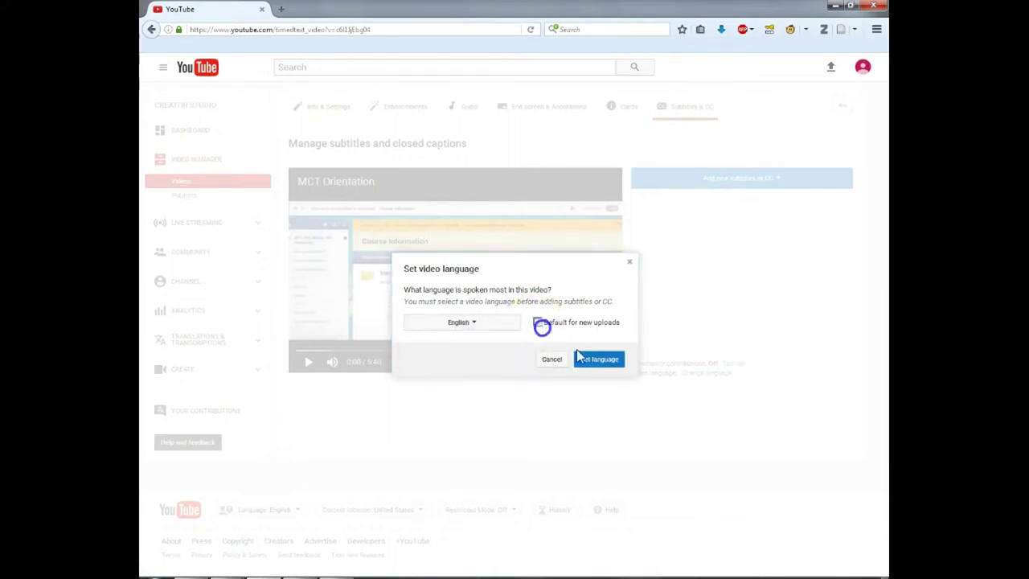
pyautogui.click(600, 363)
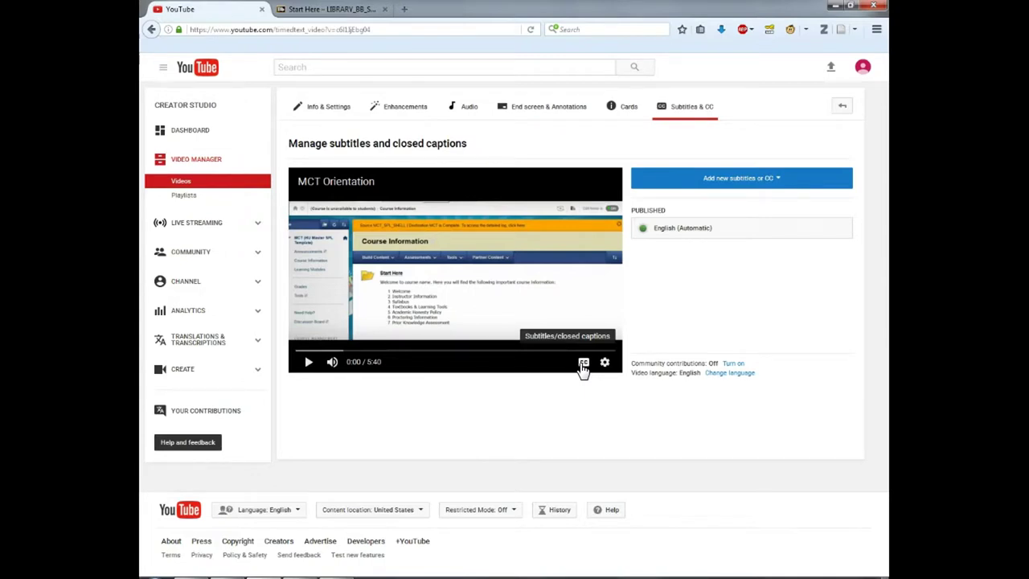
# Step: Examine the transcribe and auto-sync method for adding English subtitles and return to the method selection
pyautogui.click(690, 228)
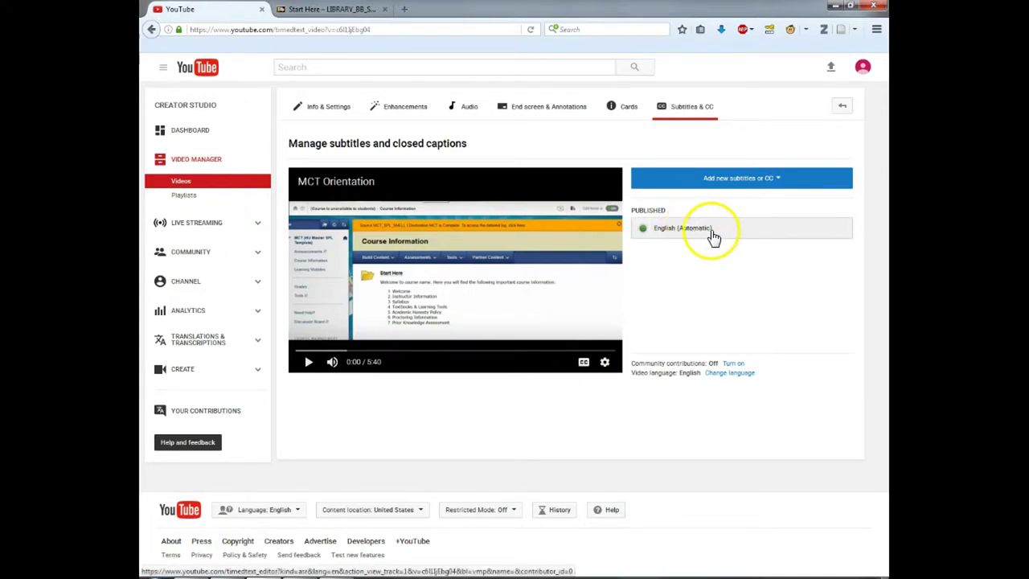
pyautogui.click(708, 185)
pyautogui.click(709, 185)
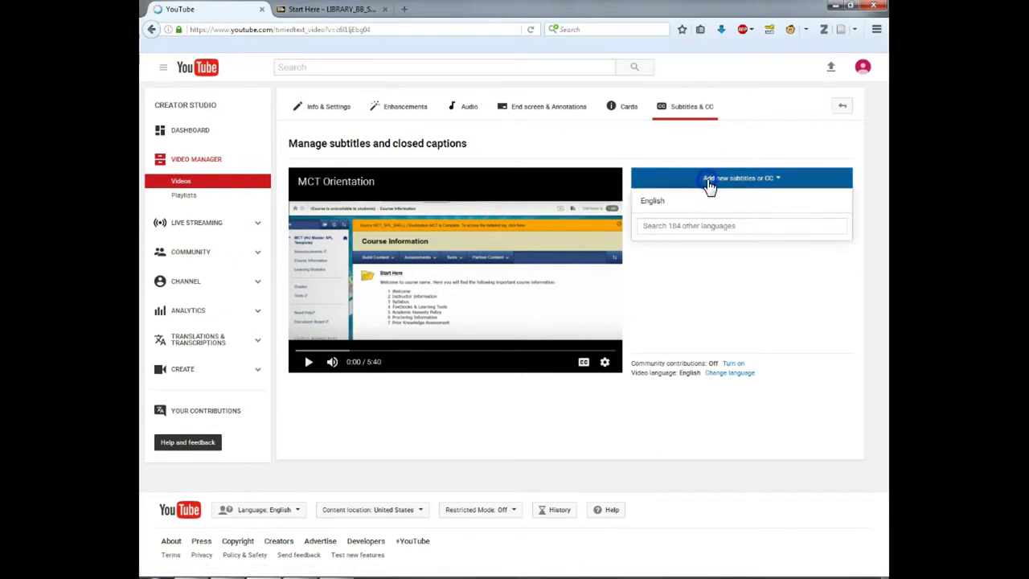
pyautogui.click(688, 200)
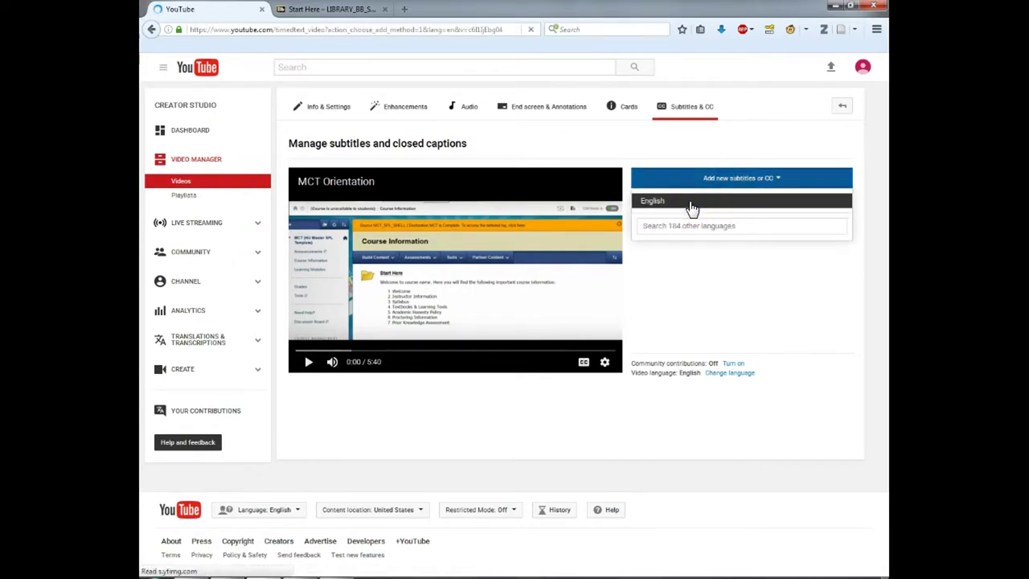
pyautogui.click(750, 256)
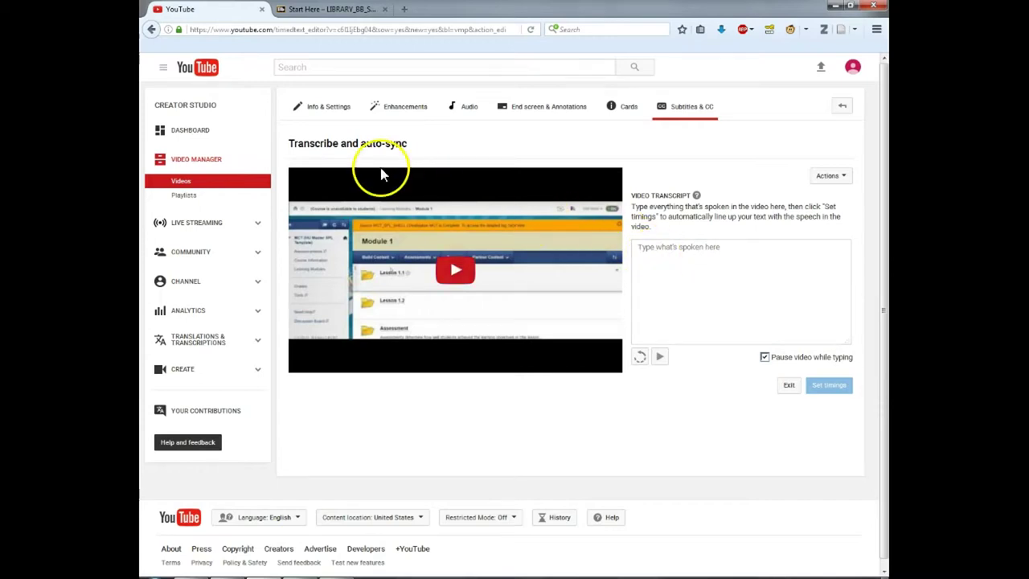
pyautogui.hotkey('alt', 'Left')
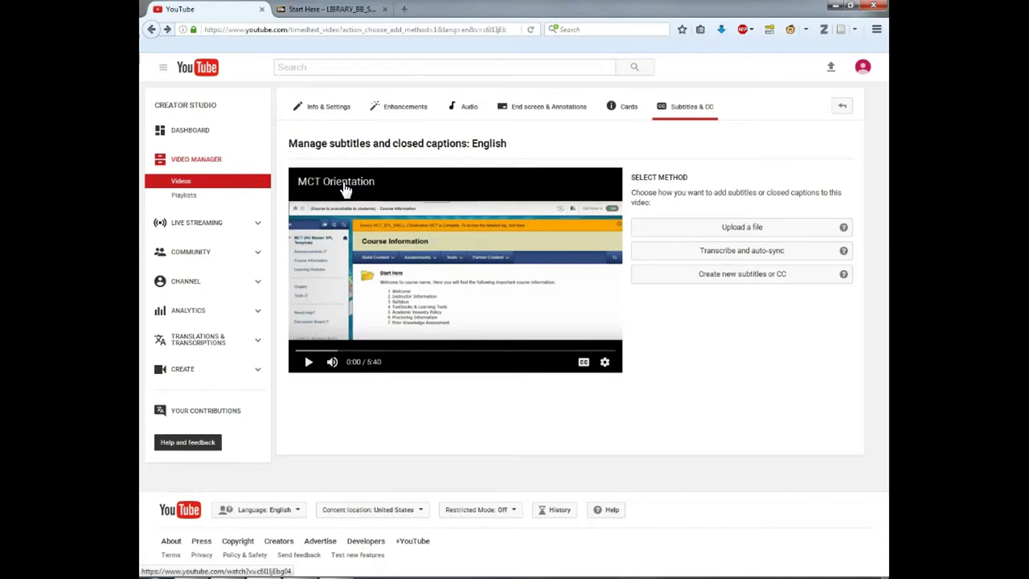
# Step: Open the MCT Orientation watch page, pause playback and copy the video's embed code from its sharing options
pyautogui.click(343, 186)
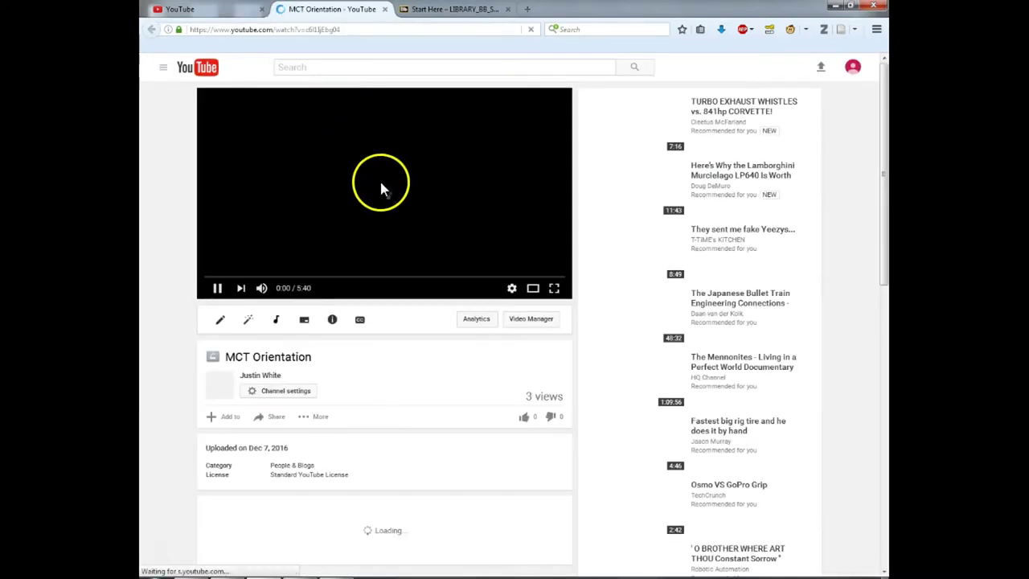
pyautogui.click(384, 185)
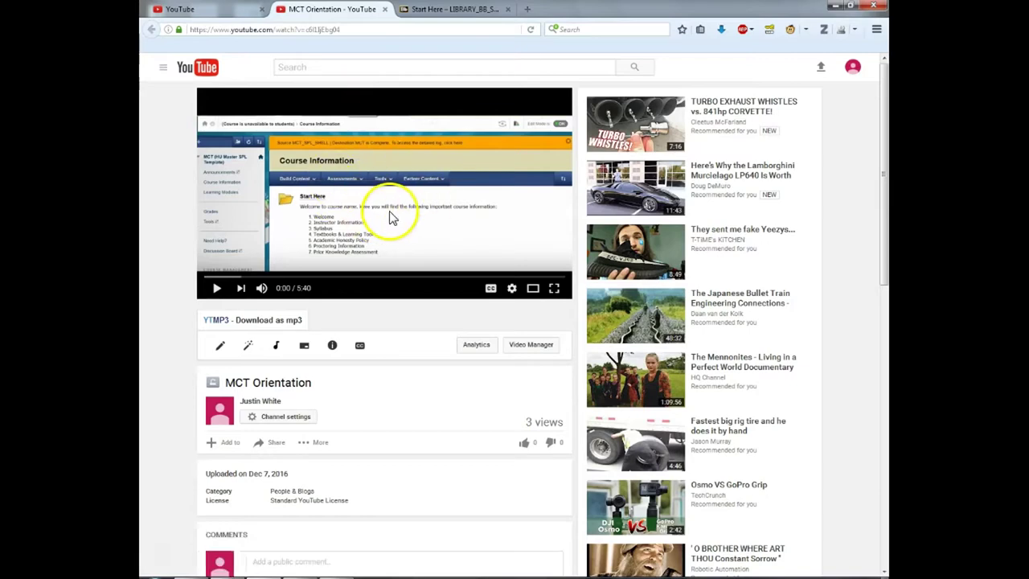
pyautogui.scroll(-2, 300, 363)
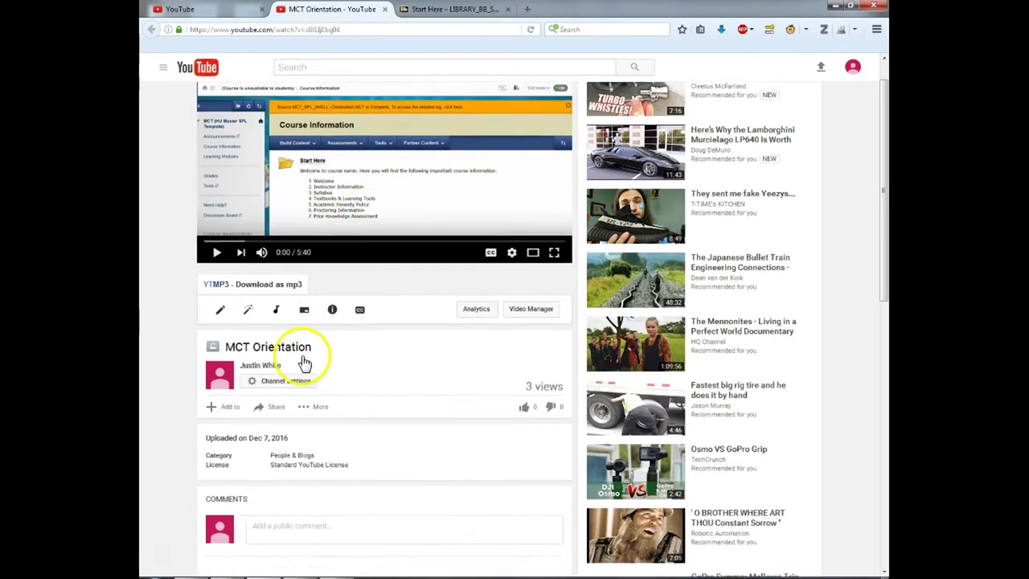
pyautogui.click(274, 378)
pyautogui.click(264, 409)
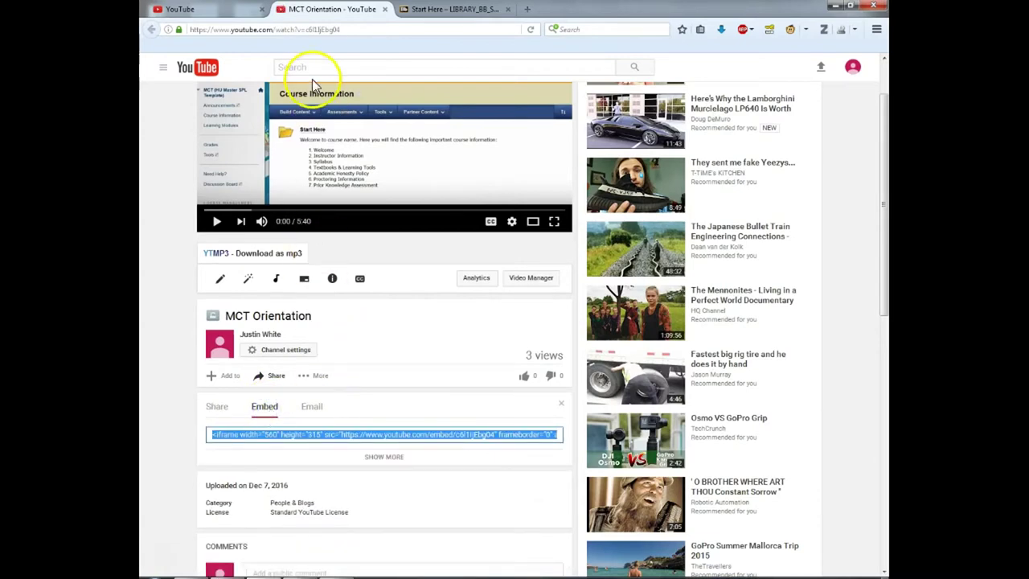
# Step: Switch to the Blackboard Start Here page and open the Welcome item's text in HTML code view
pyautogui.click(438, 10)
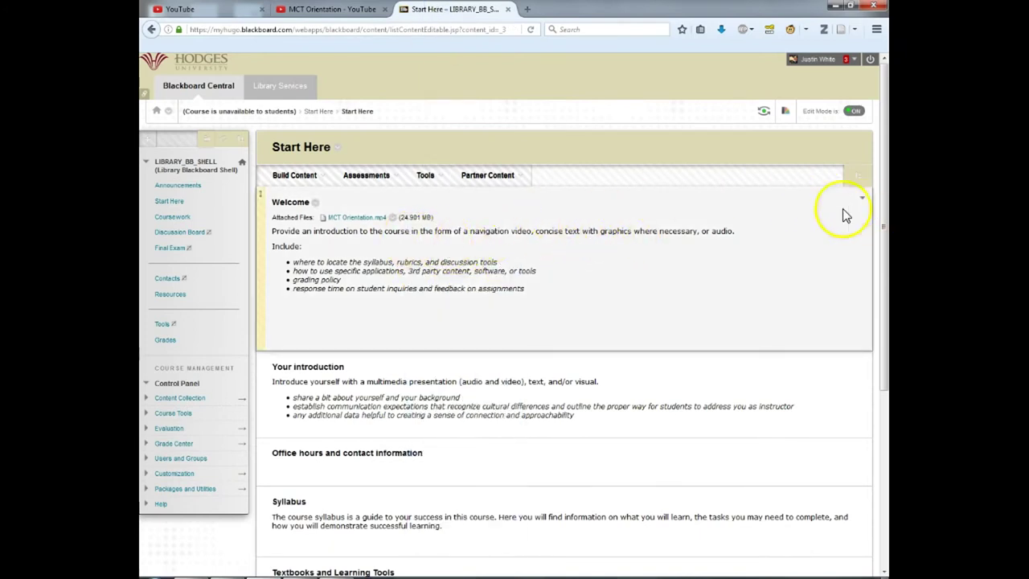
pyautogui.click(315, 202)
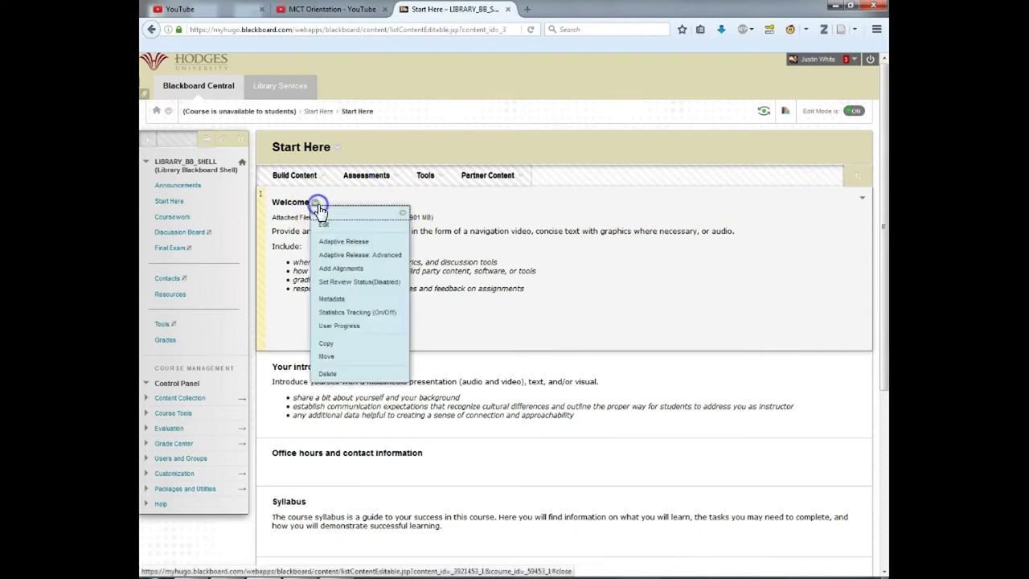
pyautogui.click(330, 226)
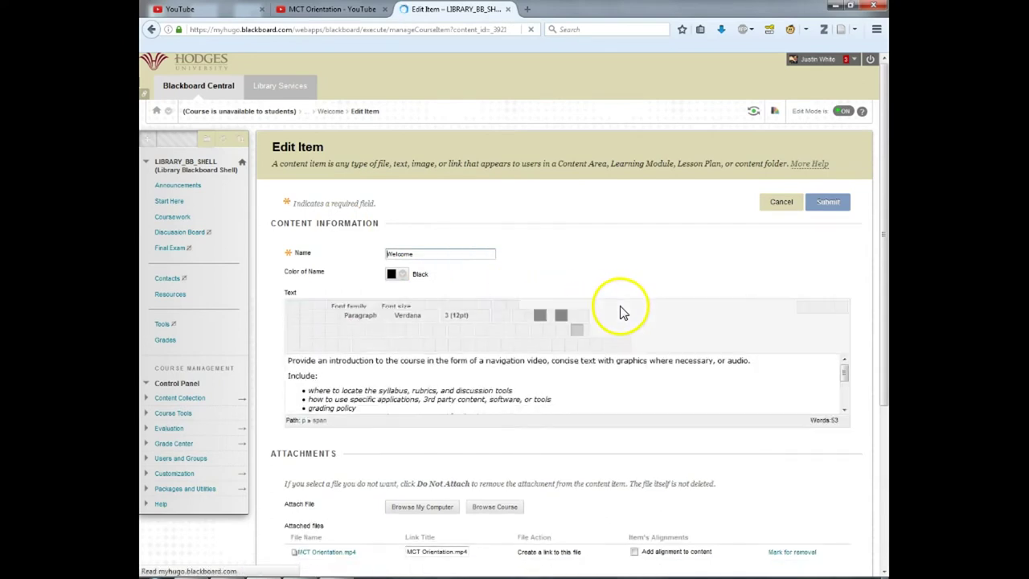
pyautogui.click(615, 337)
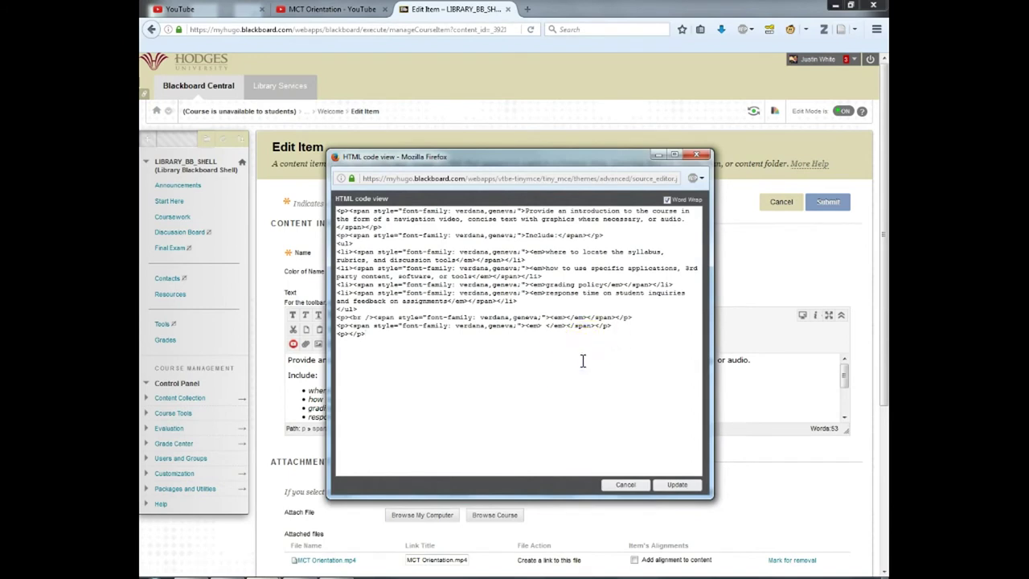
# Step: Add the MCT Orientation video's 560 by 315 iframe embed code after the existing HTML, update the text and submit the item
pyautogui.write('<iframe width="560" height="315" src="https://www.youtube.com/embed/c6llIjEbg04" frameborder="0" allowfullscreen></iframe>')
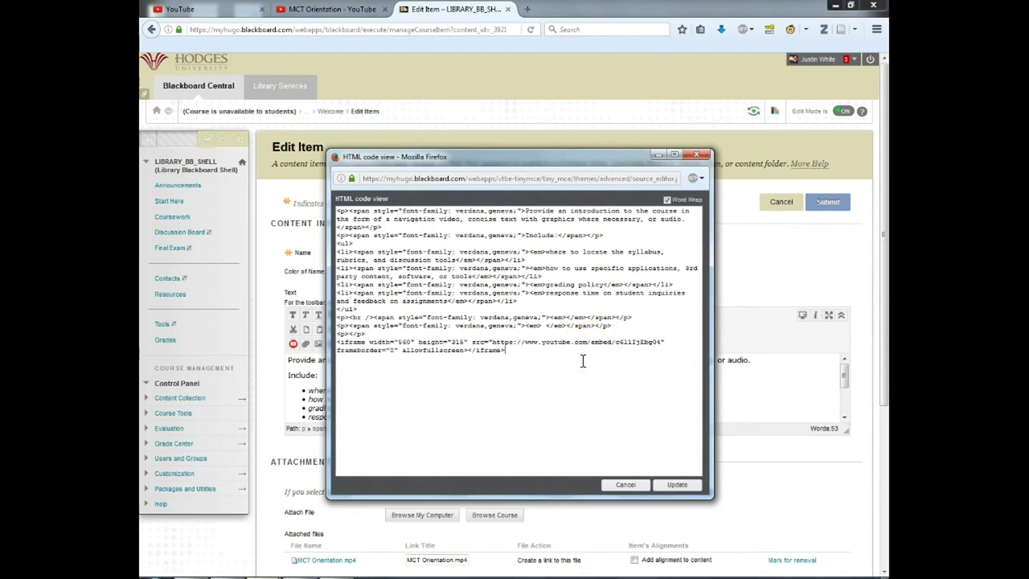
pyautogui.click(675, 485)
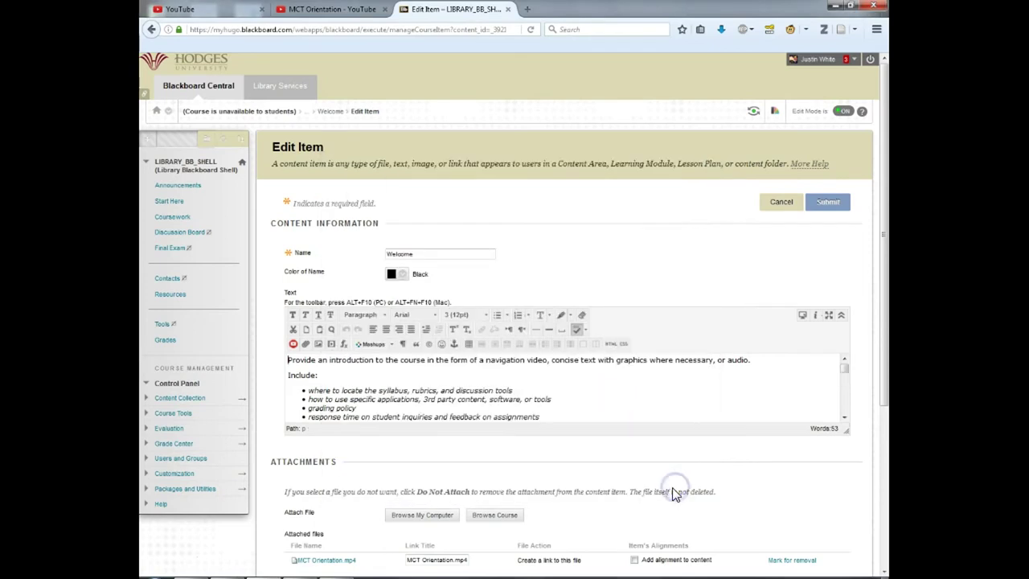
pyautogui.click(836, 208)
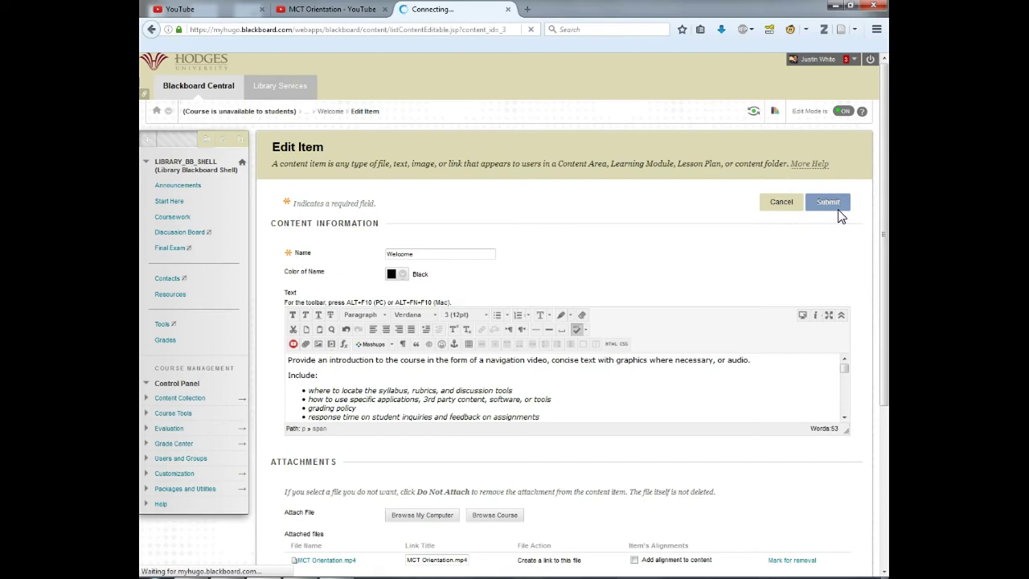